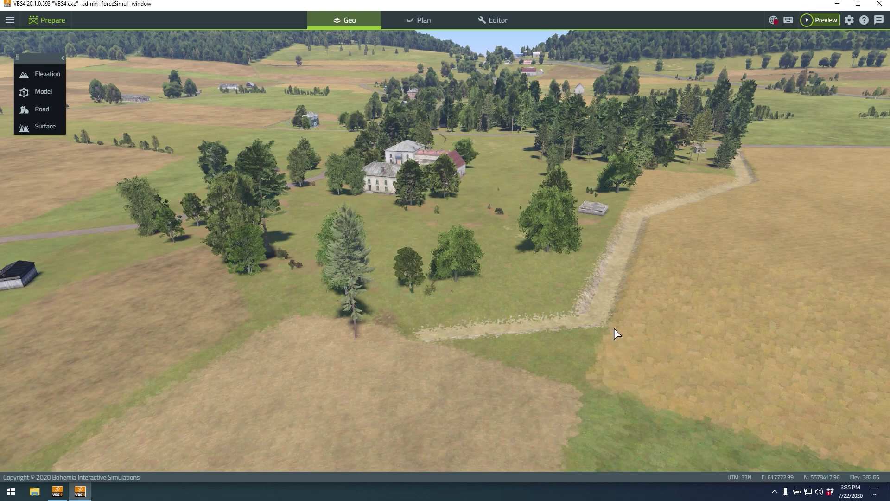
# Step: Look over the estate terrain and the trench around it, and switch from Geo to Plan mode
pyautogui.moveTo(611, 326); pyautogui.dragTo(610, 316, button='middle')
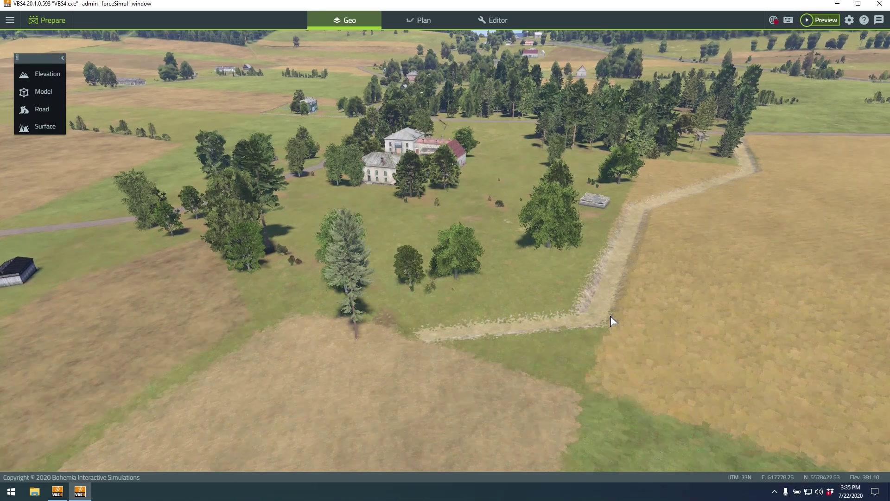
pyautogui.moveTo(617, 304); pyautogui.dragTo(611, 315)
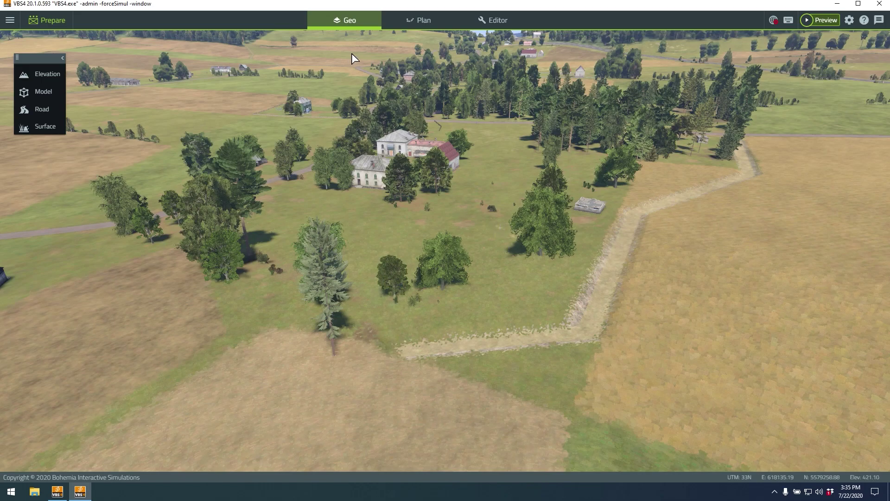
pyautogui.scroll(1, 456, 154)
pyautogui.scroll(2, 449, 310)
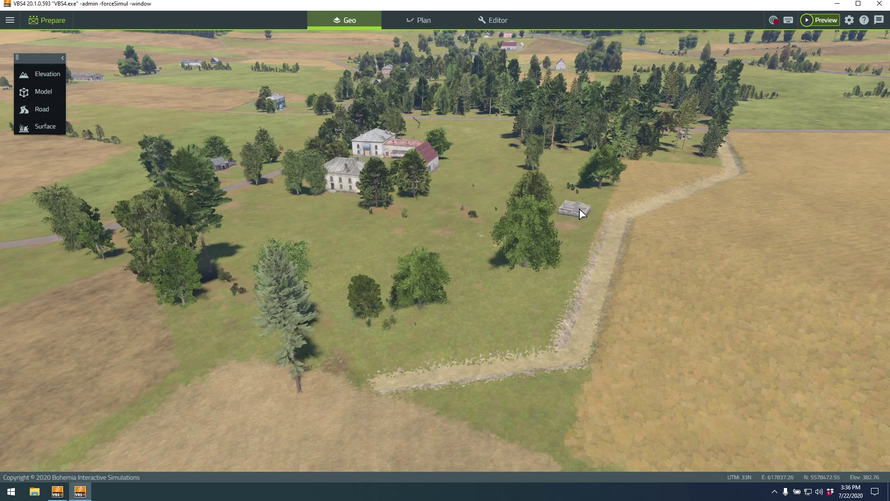
pyautogui.moveTo(509, 240); pyautogui.dragTo(499, 236)
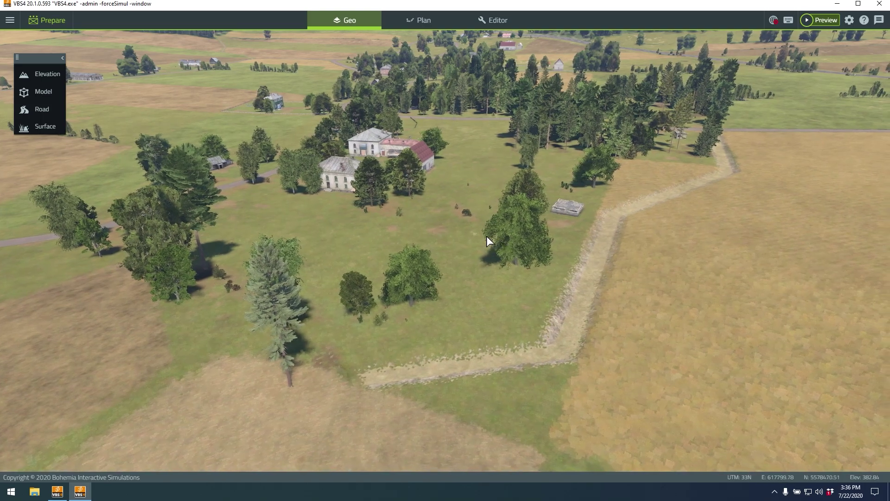
pyautogui.click(423, 22)
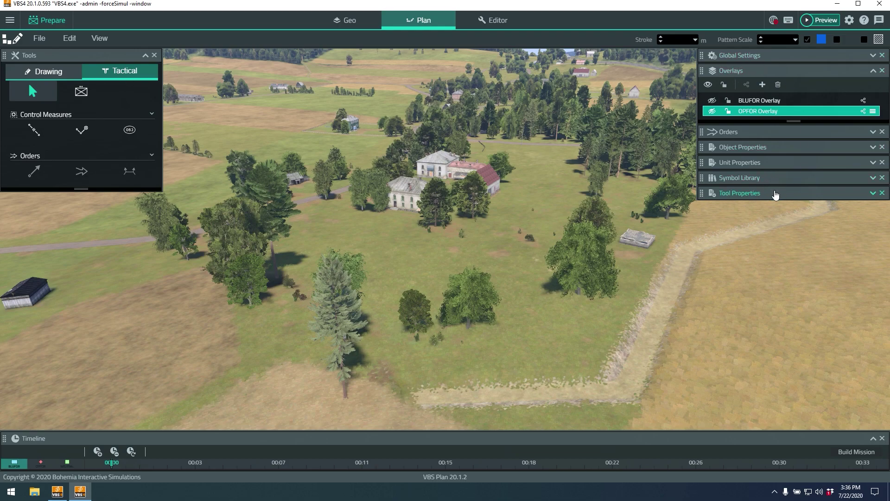
# Step: Show the OPFOR Overlay on the terrain around the estate buildings
pyautogui.moveTo(680, 235); pyautogui.dragTo(701, 250, button='right')
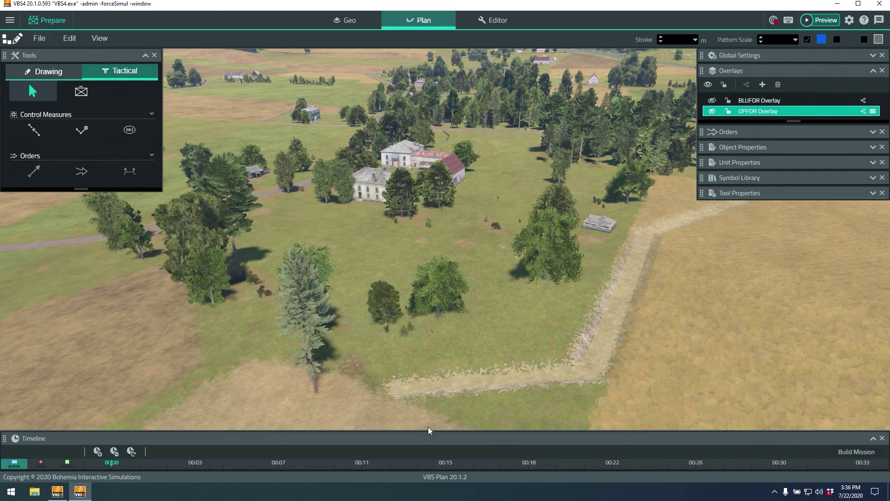
pyautogui.moveTo(554, 338); pyautogui.dragTo(424, 337, button='right')
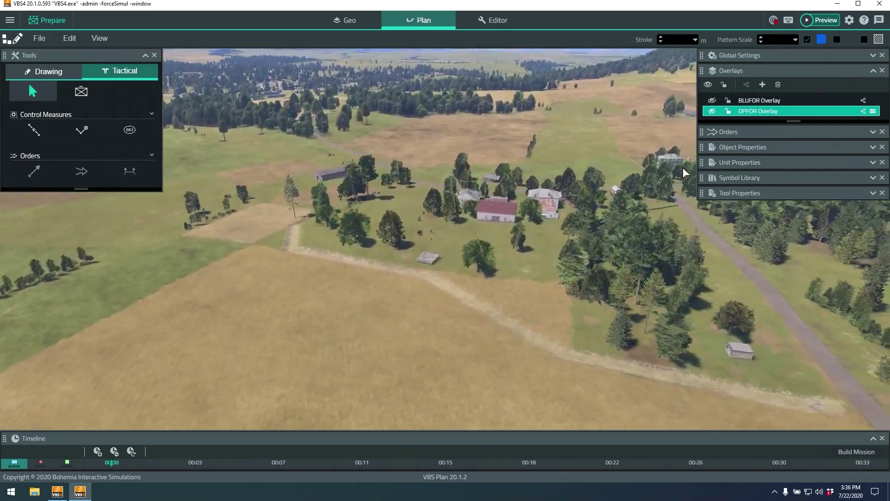
pyautogui.click(712, 112)
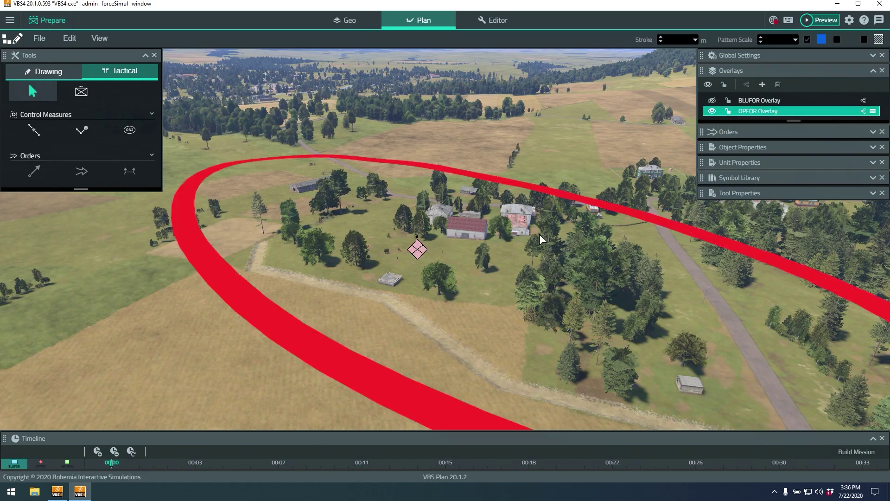
# Step: Show the BLUFOR Overlay alongside the enemy overlay across the wider battlefield
pyautogui.scroll(-3, 548, 237)
pyautogui.moveTo(312, 231); pyautogui.dragTo(300, 234, button='right')
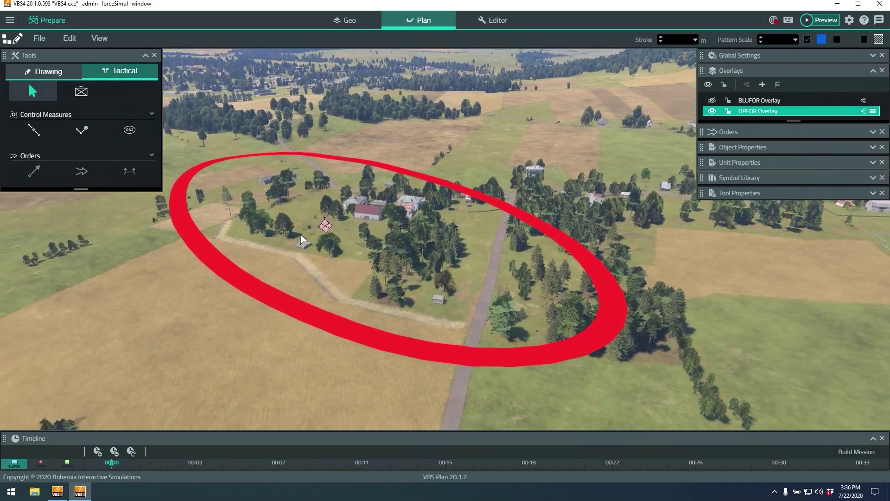
pyautogui.moveTo(363, 237); pyautogui.dragTo(397, 237, button='right')
pyautogui.scroll(-5, 409, 235)
pyautogui.moveTo(438, 212); pyautogui.dragTo(466, 225, button='right')
pyautogui.scroll(-3, 466, 224)
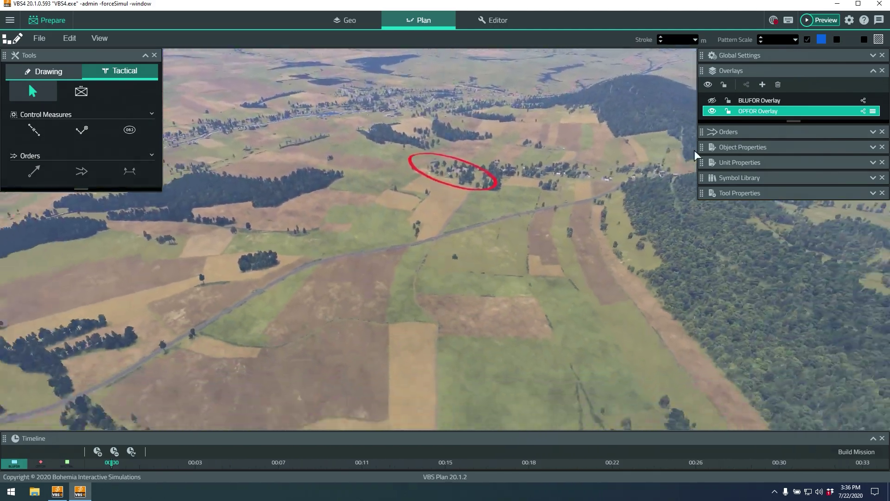
pyautogui.click(712, 101)
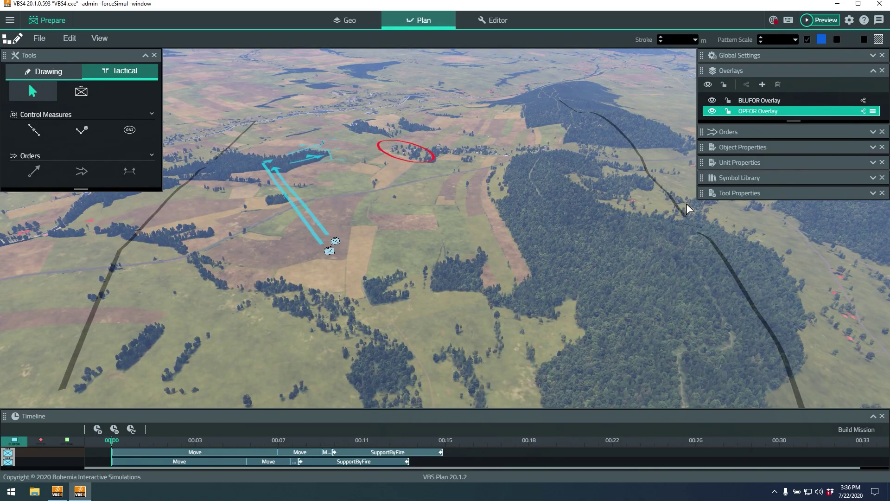
# Step: Place a US Army mechanized infantry Platoon (M2A3) on the field edge beside the two existing friendly platoons
pyautogui.scroll(3, 326, 259)
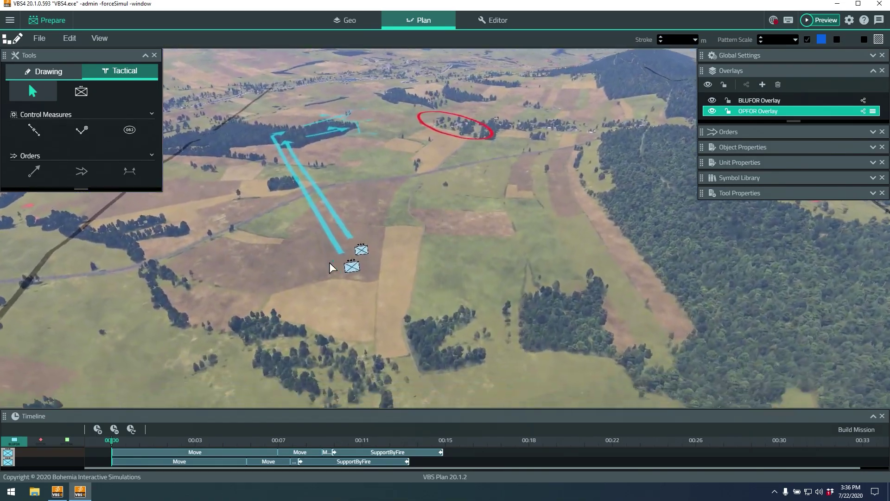
pyautogui.scroll(3, 373, 264)
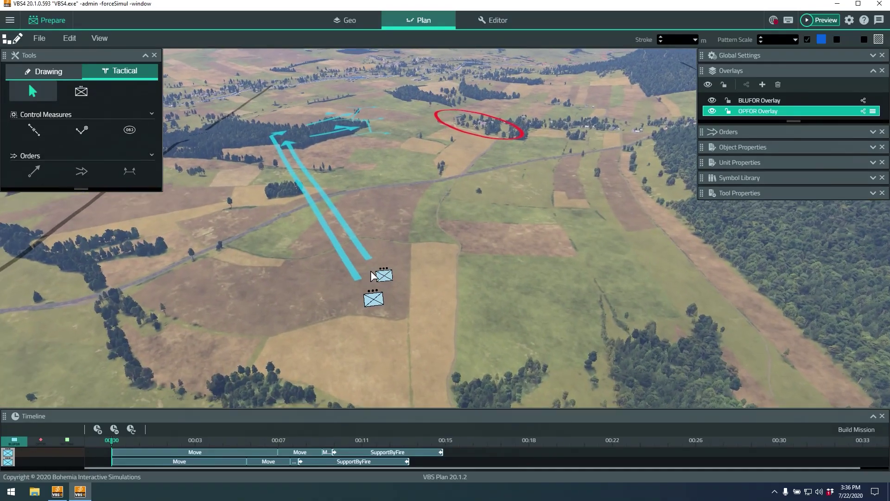
pyautogui.scroll(2, 385, 272)
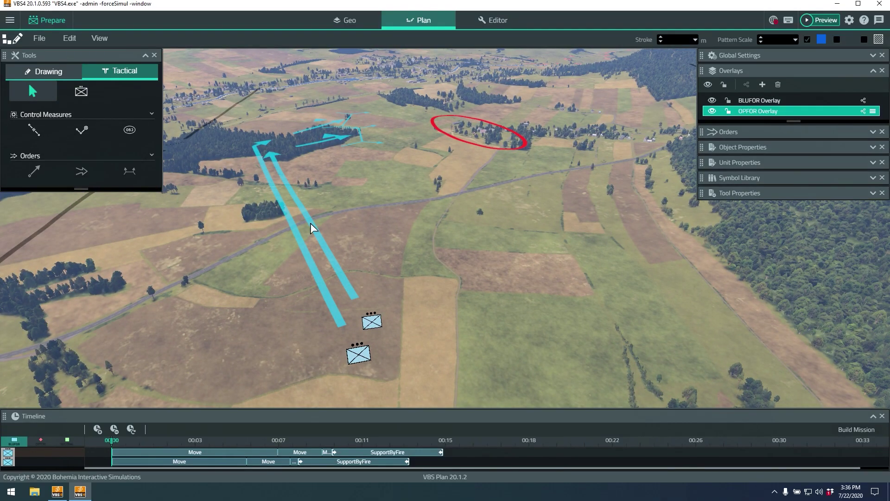
pyautogui.press('m')
pyautogui.scroll(1, 383, 260)
pyautogui.moveTo(382, 259); pyautogui.dragTo(420, 275, button='right')
pyautogui.press('m')
pyautogui.press('z')
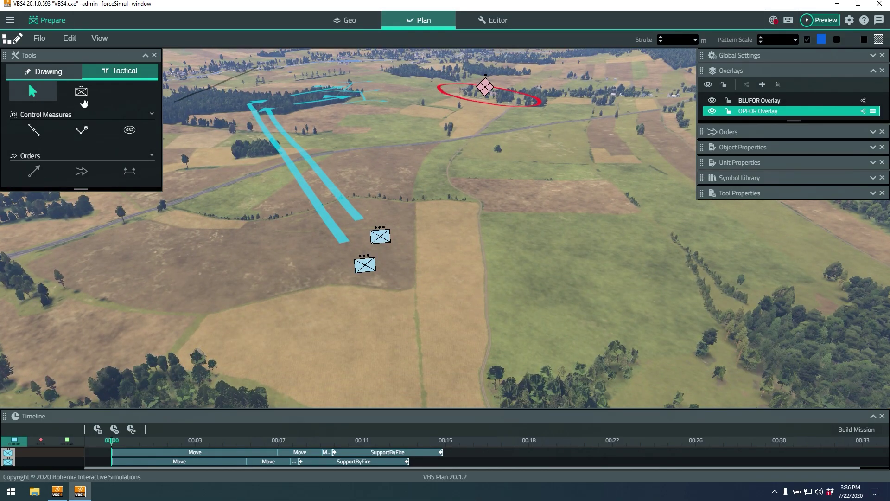
pyautogui.click(82, 95)
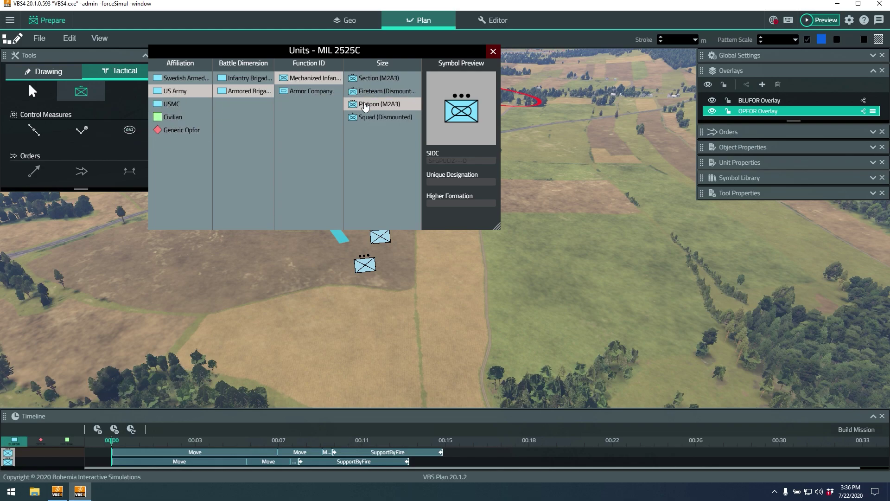
pyautogui.click(484, 265)
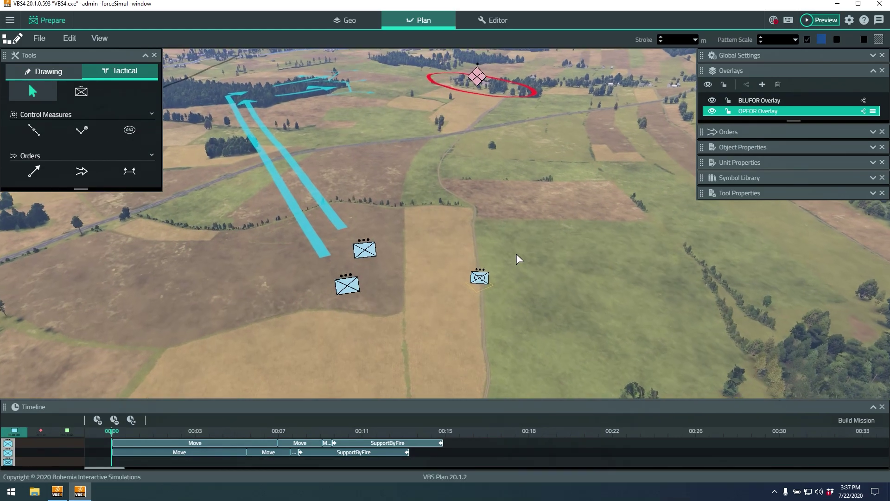
# Step: Add a Move Order for the M2A3 platoon, ending in the brown field ahead of it toward the objective
pyautogui.scroll(2, 500, 252)
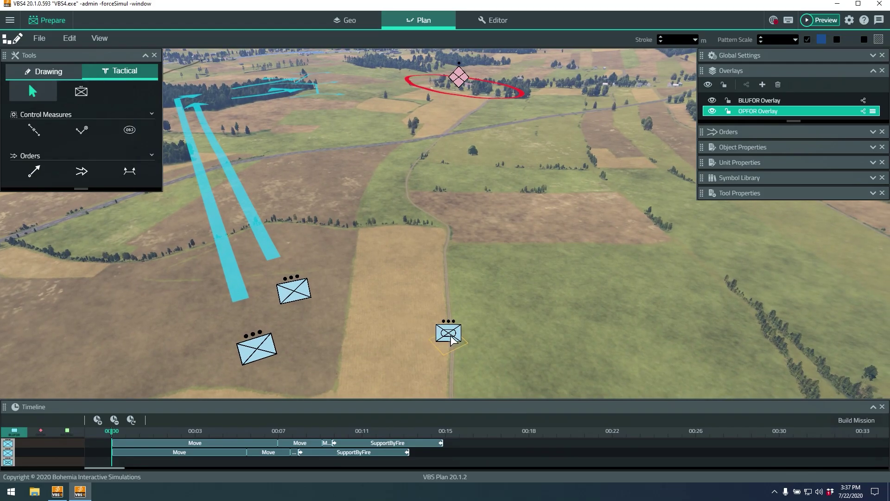
pyautogui.press('d')
pyautogui.press('s')
pyautogui.rightClick(316, 351)
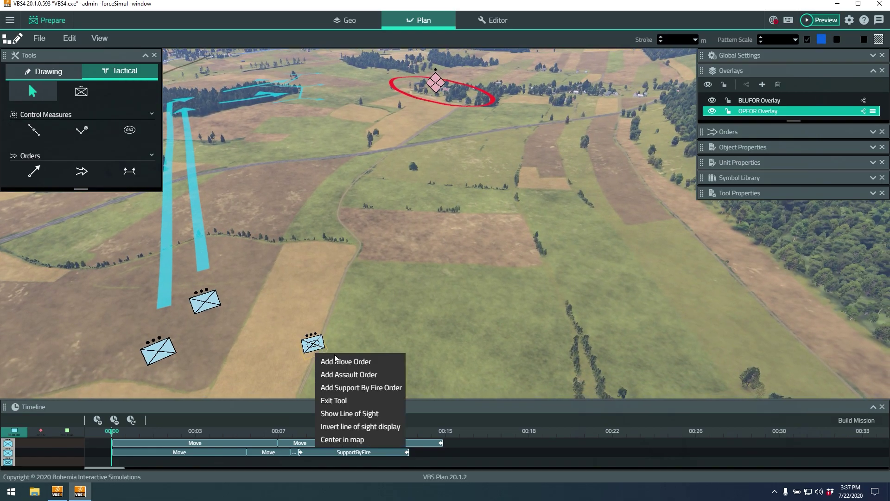
pyautogui.click(336, 361)
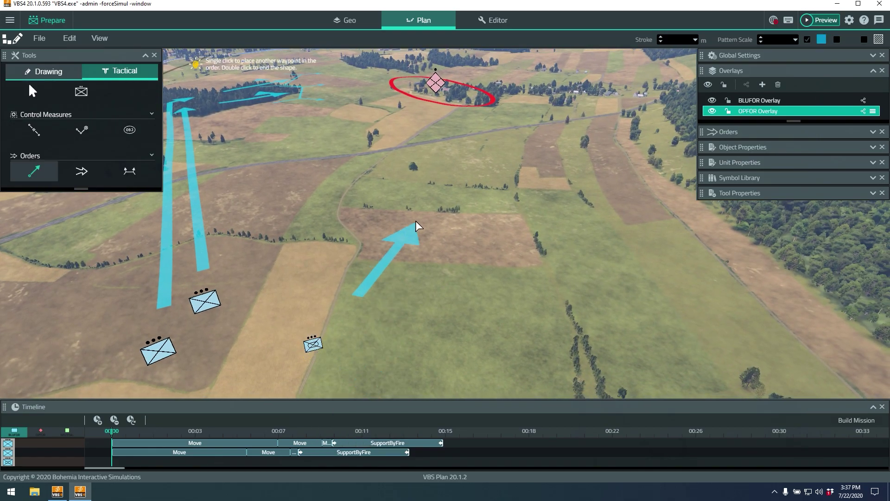
pyautogui.doubleClick(422, 218)
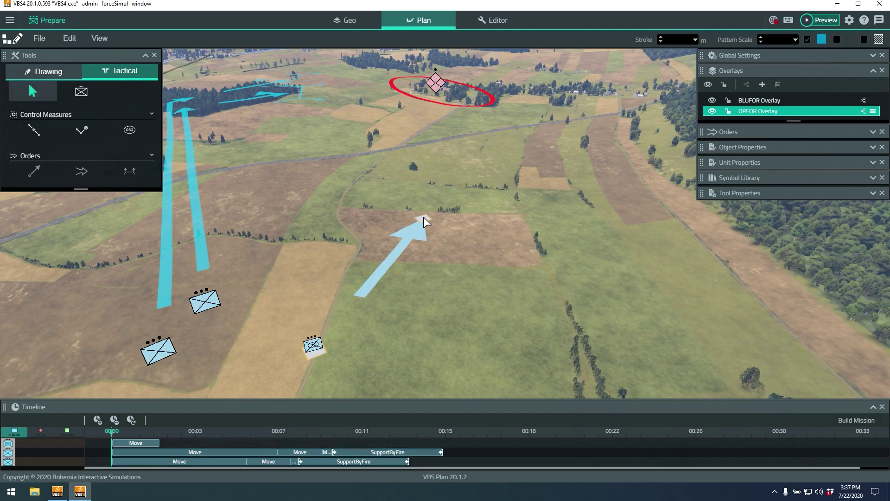
# Step: Add an Assault Order for the M2A3 platoon, from its move endpoint up to the red-circled enemy position
pyautogui.rightClick(321, 352)
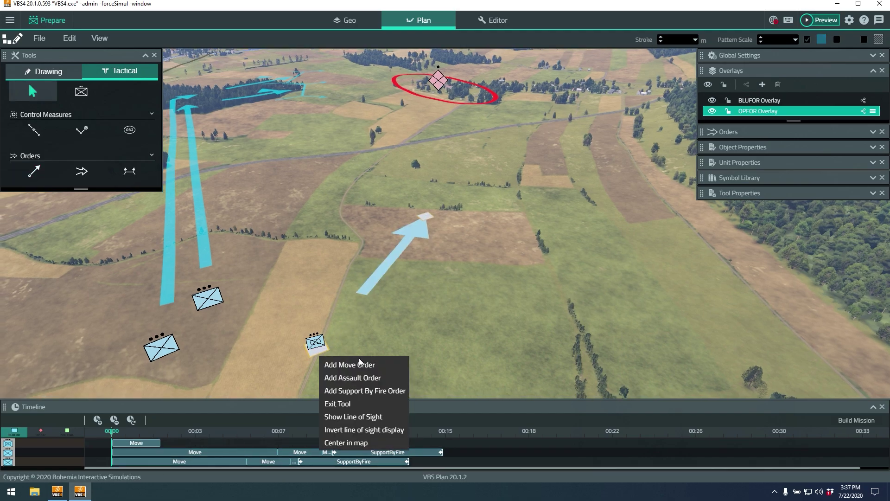
pyautogui.click(346, 372)
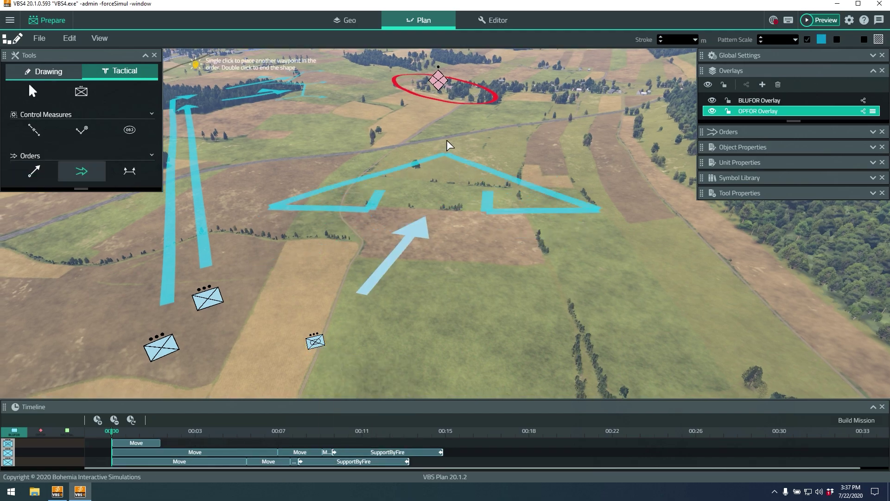
pyautogui.doubleClick(443, 102)
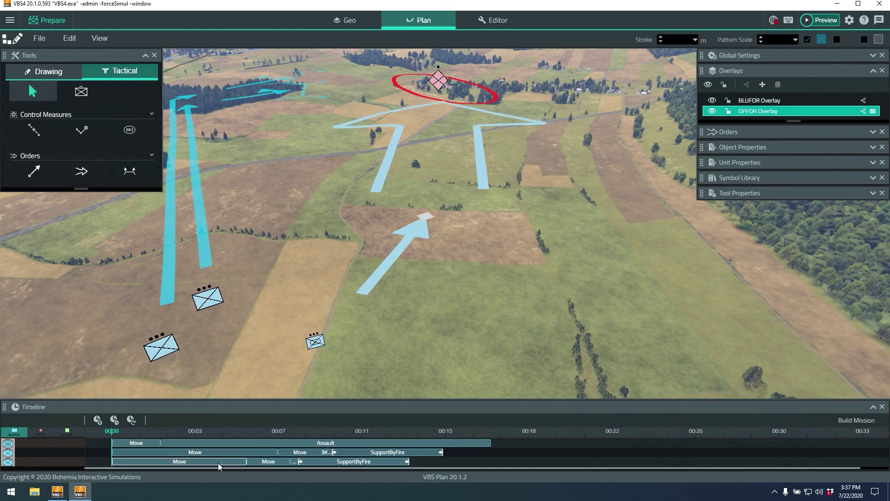
pyautogui.press('a')
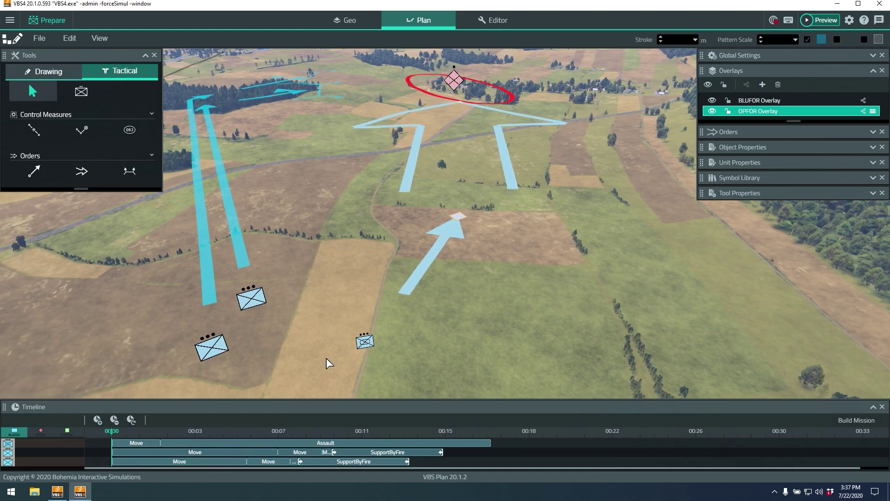
# Step: Delay the M2A3 platoon's Assault order to start at about 00:10 and scrub the timeline to preview the units' movements
pyautogui.scroll(2, 158, 460)
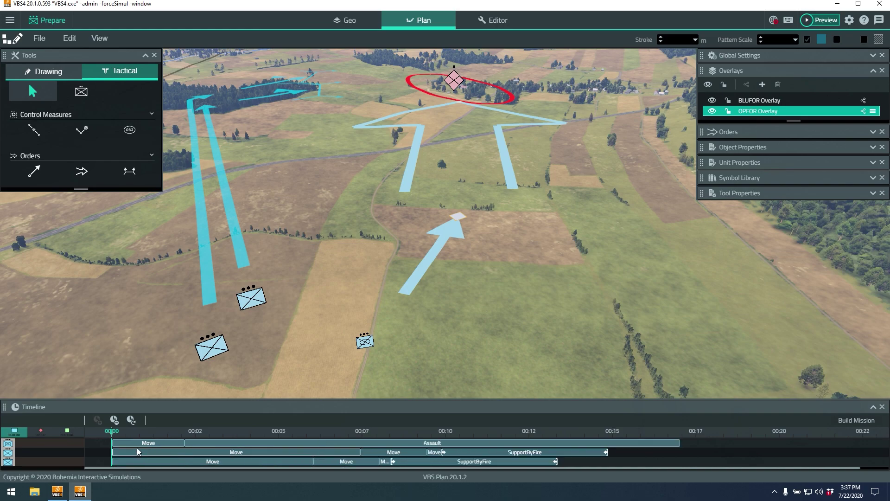
pyautogui.moveTo(114, 431); pyautogui.dragTo(456, 444)
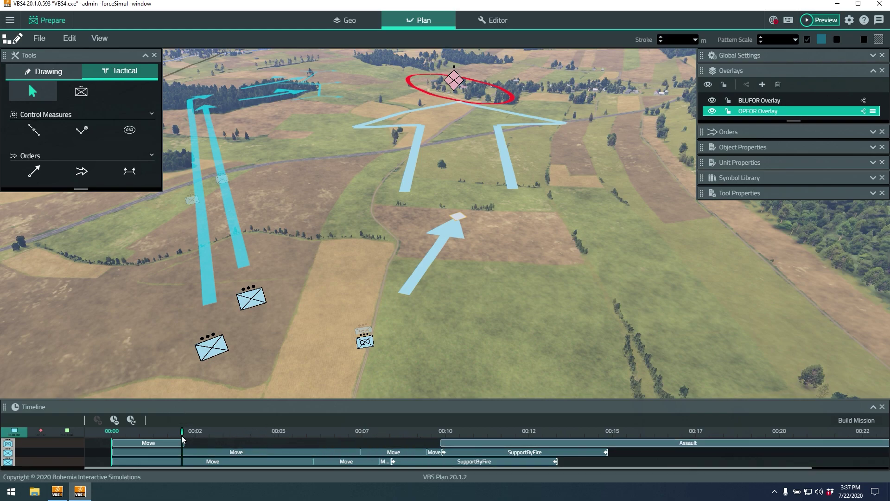
pyautogui.moveTo(182, 431); pyautogui.dragTo(284, 441)
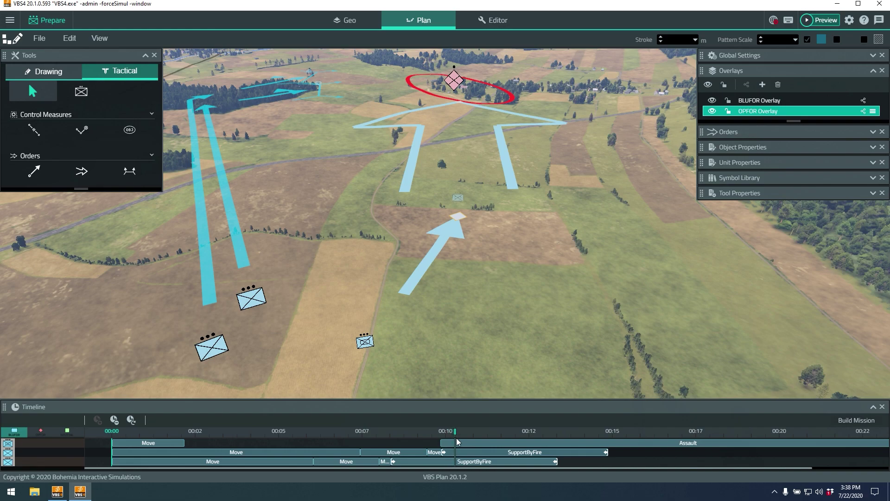
pyautogui.moveTo(440, 441); pyautogui.dragTo(310, 441)
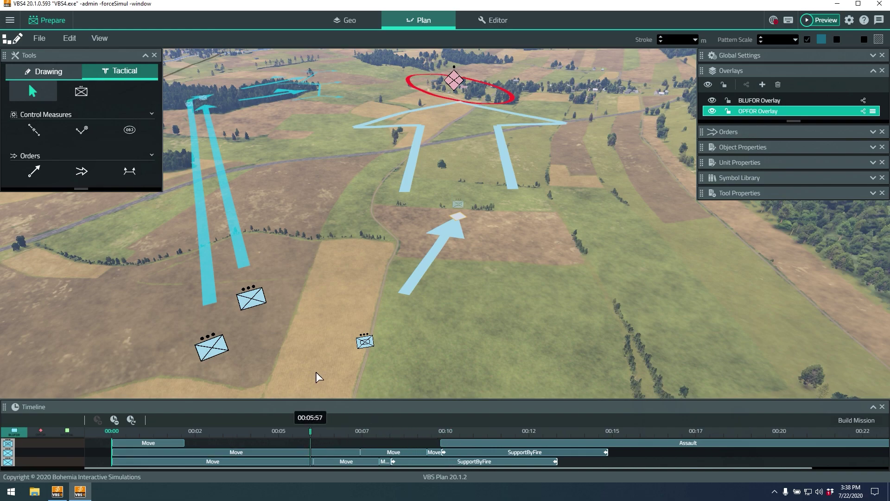
# Step: Build the mission from the plan and inspect the soldiers and vehicles generated around the friendly platoon symbols
pyautogui.moveTo(322, 362); pyautogui.dragTo(397, 363, button='middle')
pyautogui.press('z')
pyautogui.press('w')
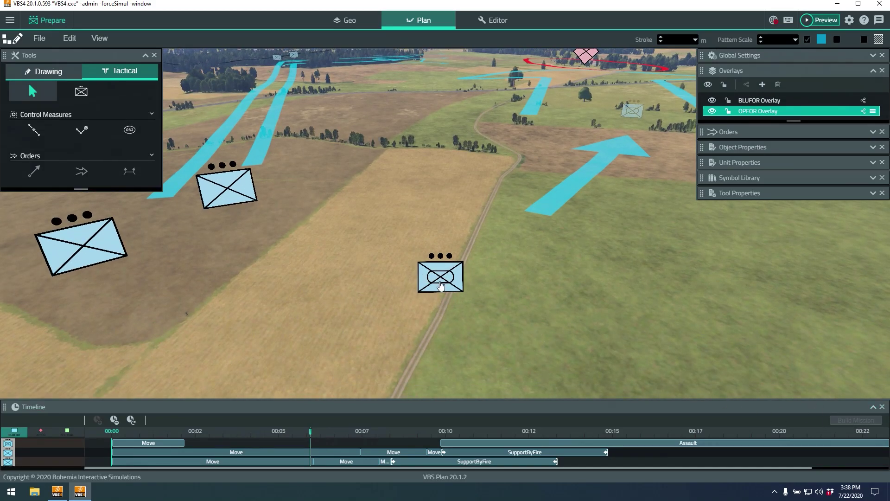
pyautogui.moveTo(475, 296); pyautogui.dragTo(508, 246, button='right')
pyautogui.press('z')
pyautogui.press('d')
pyautogui.press('z')
pyautogui.press('z')
pyautogui.press('w')
pyautogui.press('q')
pyautogui.press('q')
pyautogui.press('s')
pyautogui.press('a')
pyautogui.press('s')
pyautogui.press('a')
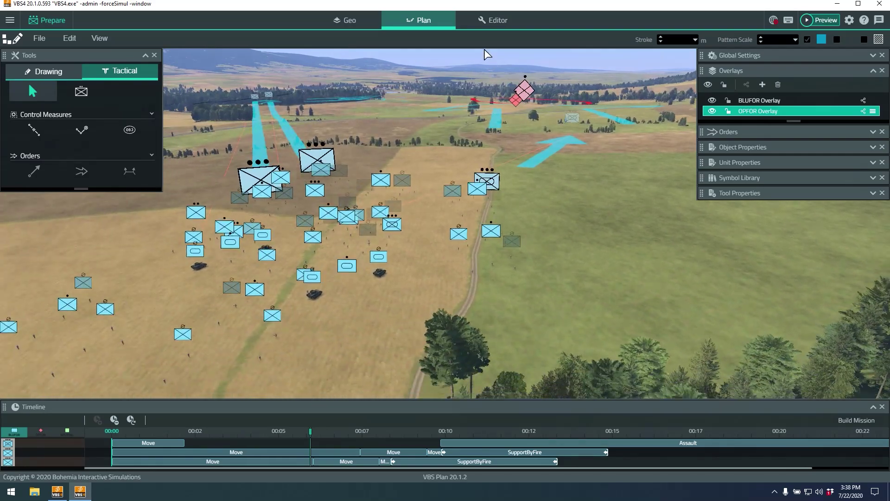
# Step: Switch to the Editor, run the mission preview and follow the infantry platoons as they carry out their move orders
pyautogui.click(492, 20)
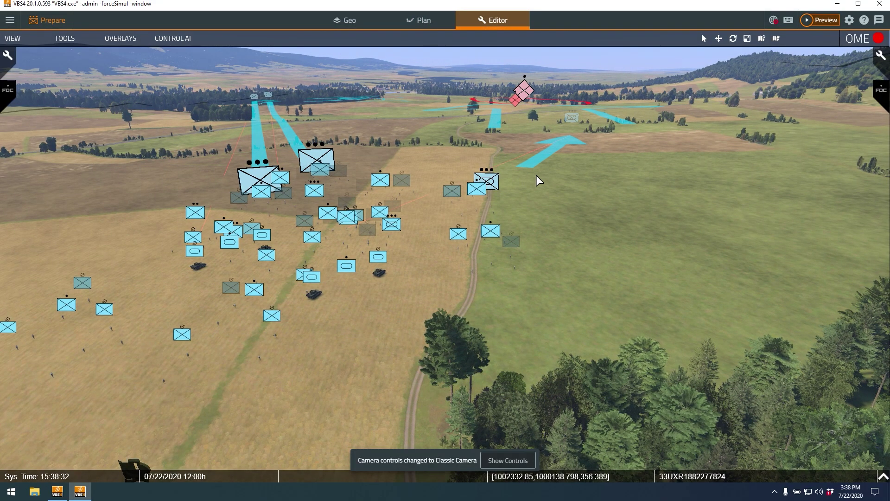
pyautogui.moveTo(536, 185); pyautogui.dragTo(531, 188, button='right')
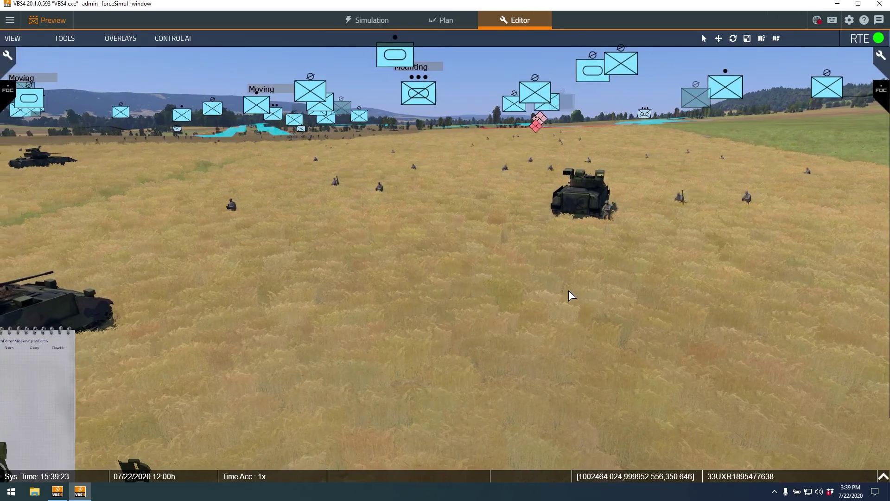
pyautogui.moveTo(564, 292); pyautogui.dragTo(420, 310, button='right')
pyautogui.press('w')
pyautogui.press('q')
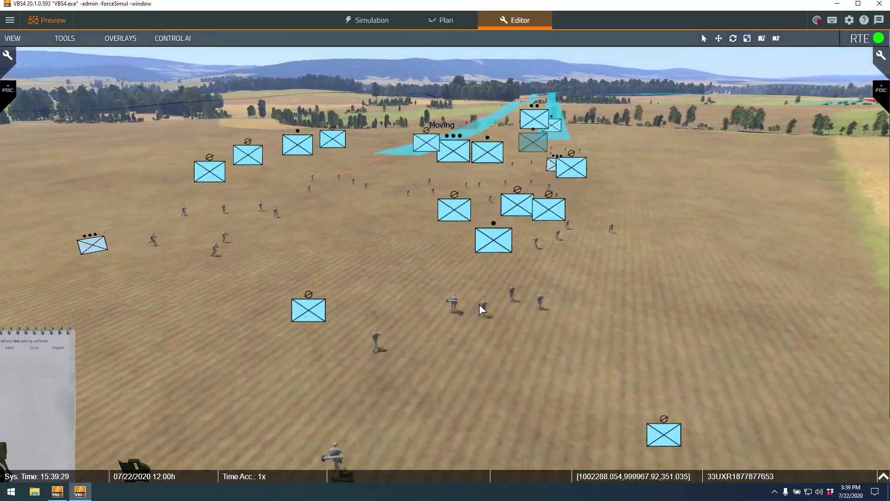
pyautogui.press('w')
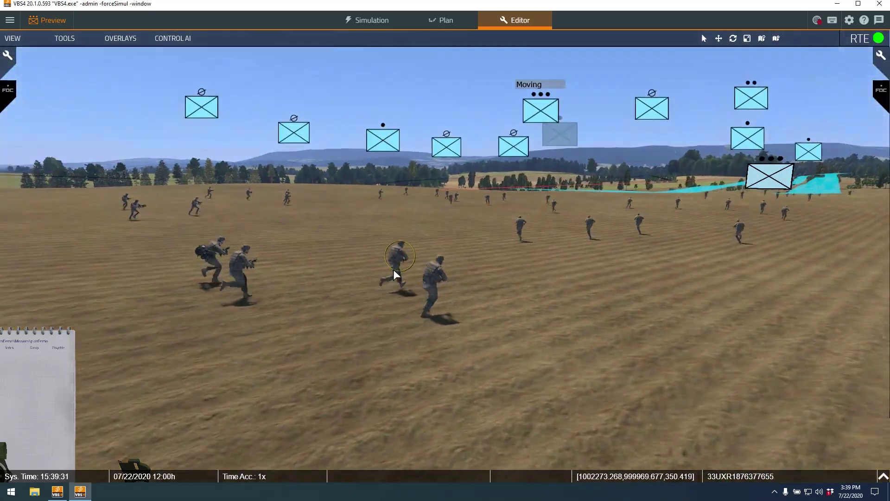